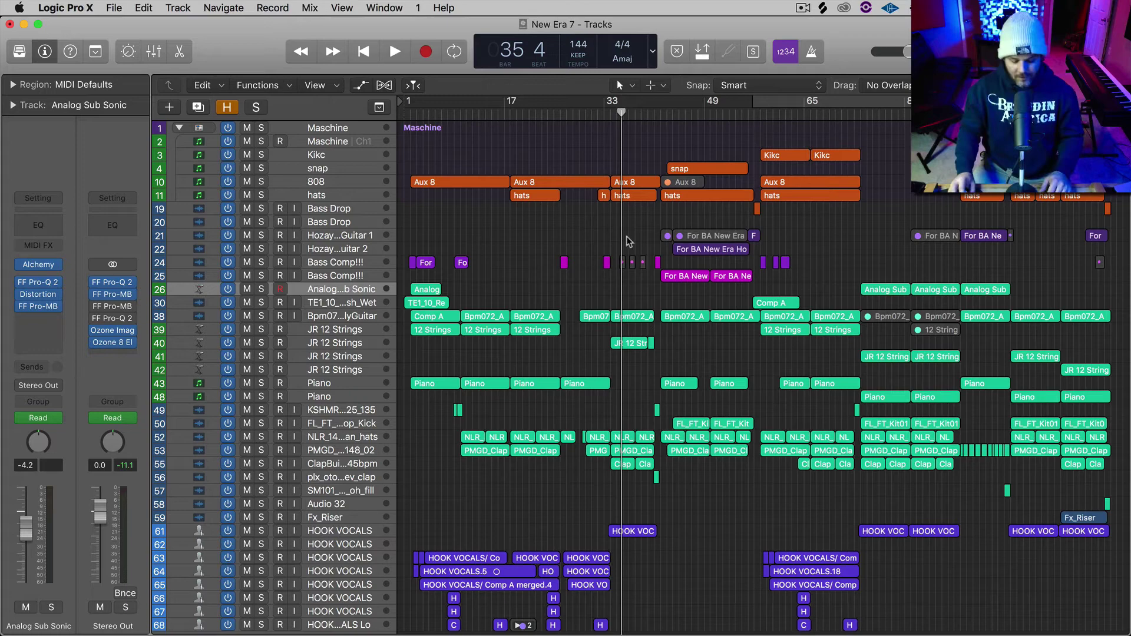
- Adjust the track row height and show the Flex controls on every track with Command+F
key("super+Down")
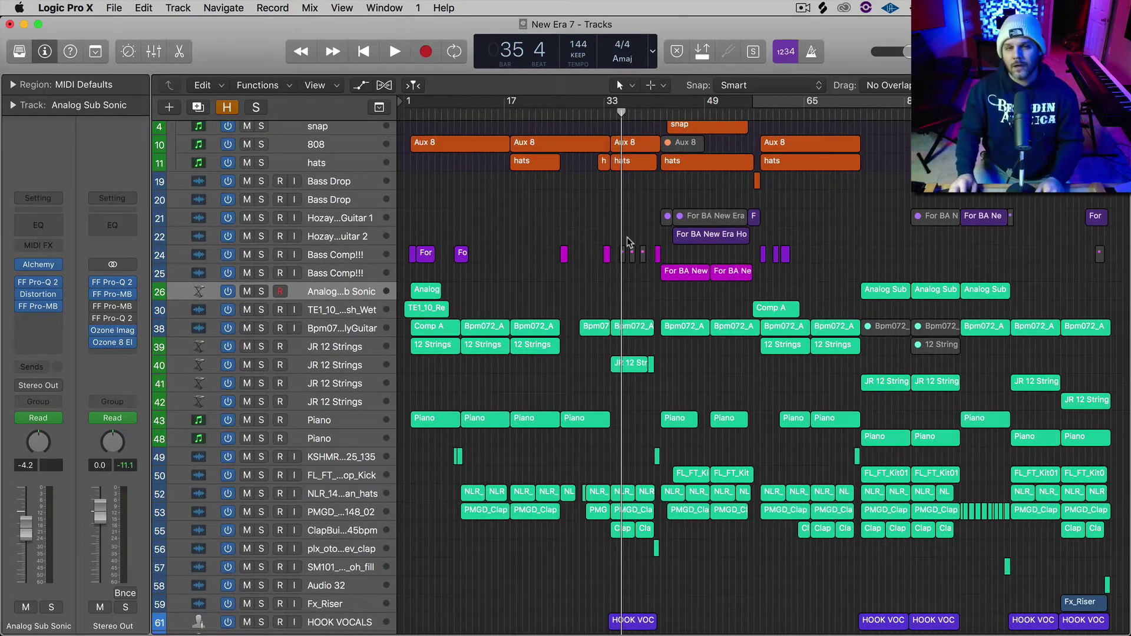
key("super+Up")
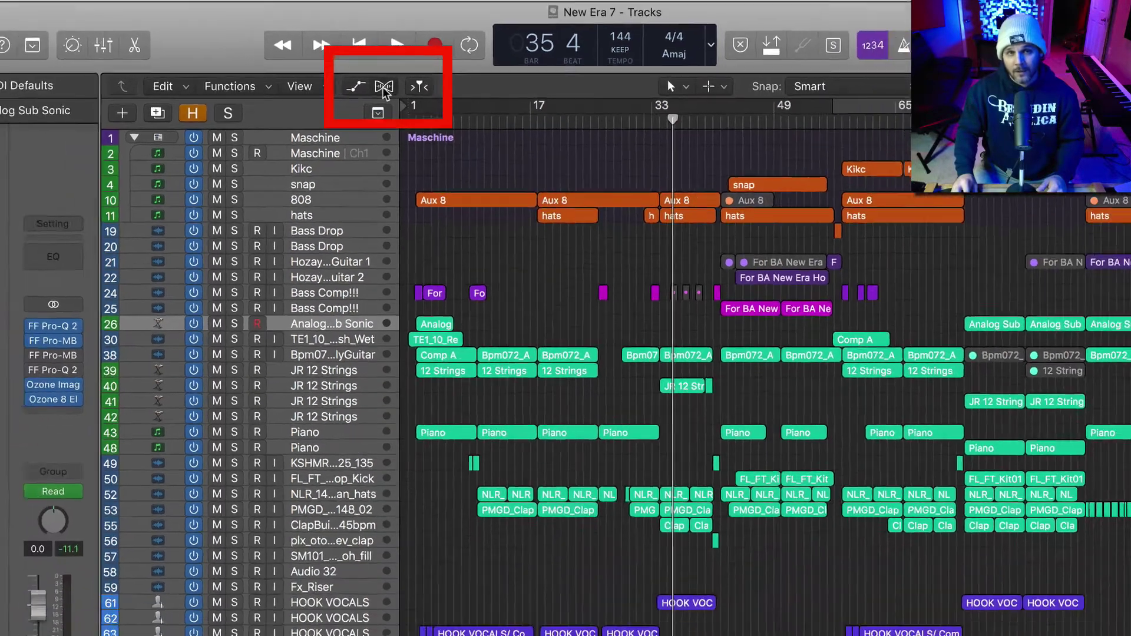
left_click(383, 88)
left_click(384, 88)
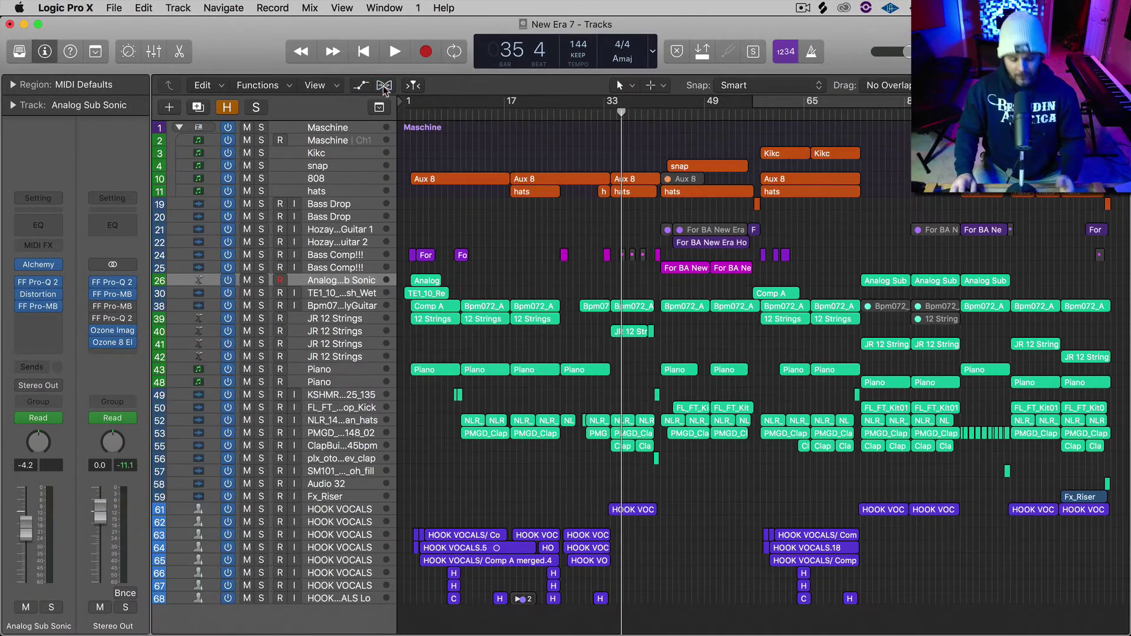
key("super+f")
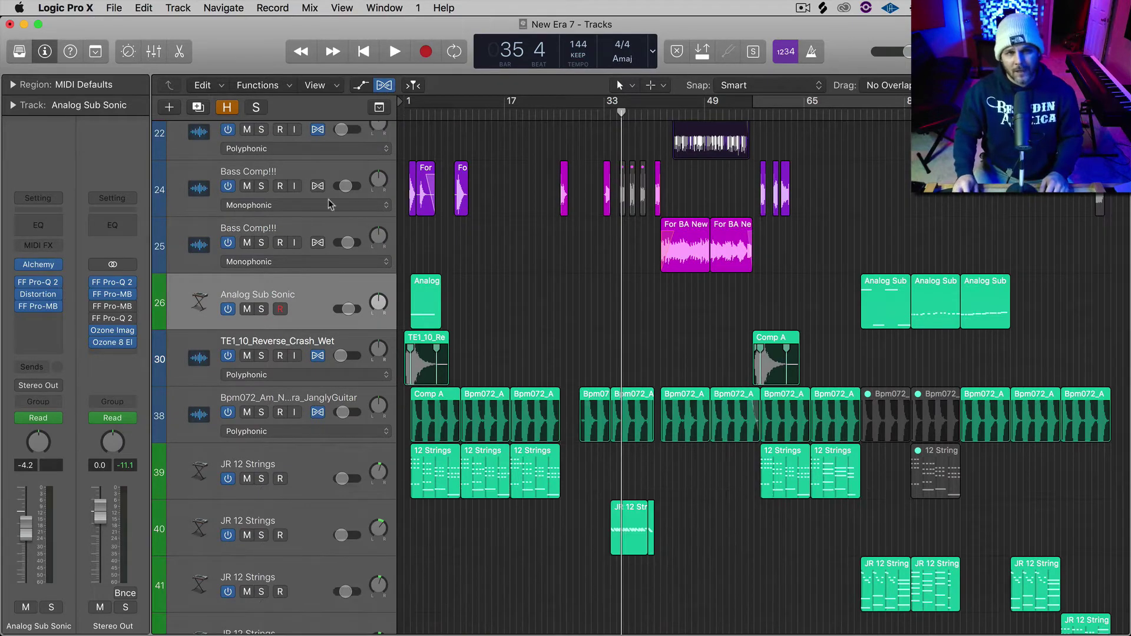
scroll(318, 213, "up", 10)
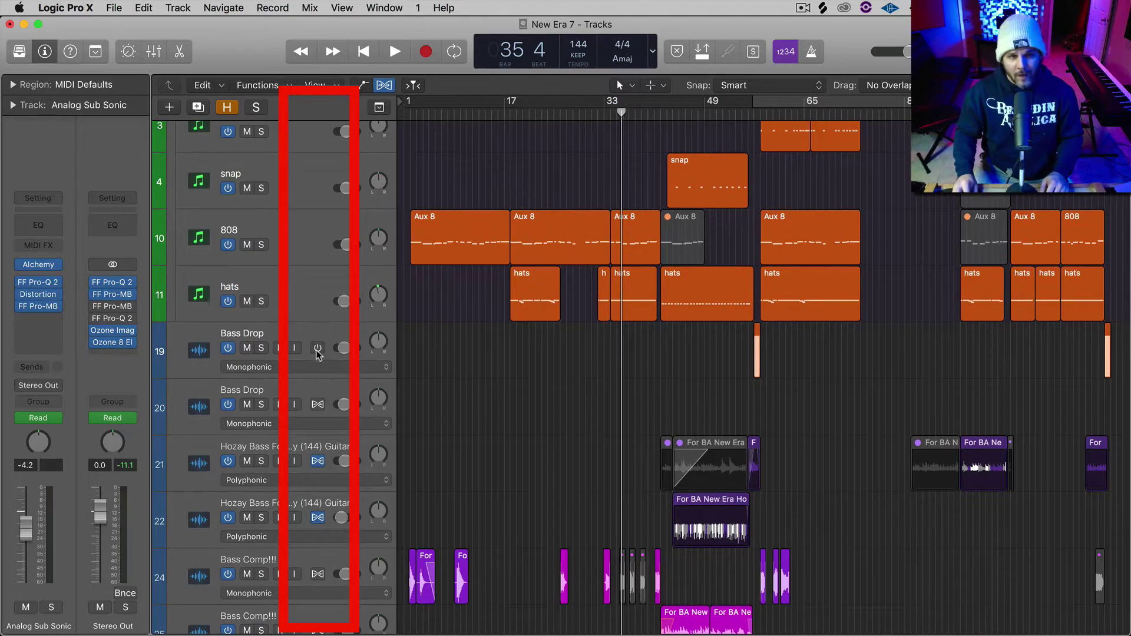
scroll(319, 415, "down", 5)
scroll(535, 431, "down", 2)
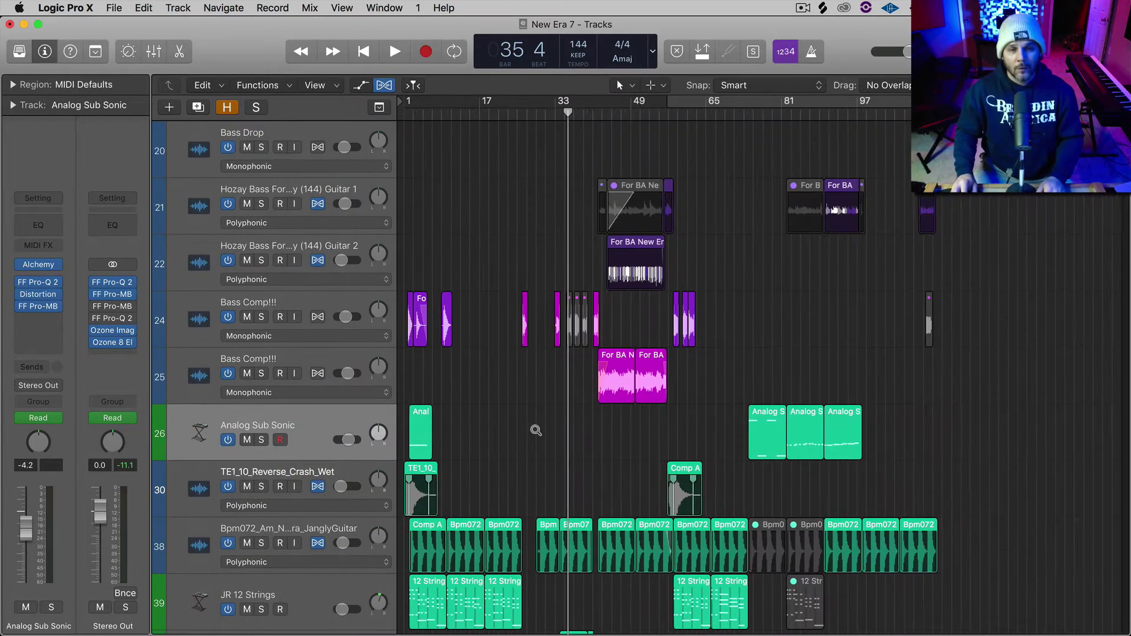
scroll(434, 426, "up", 2)
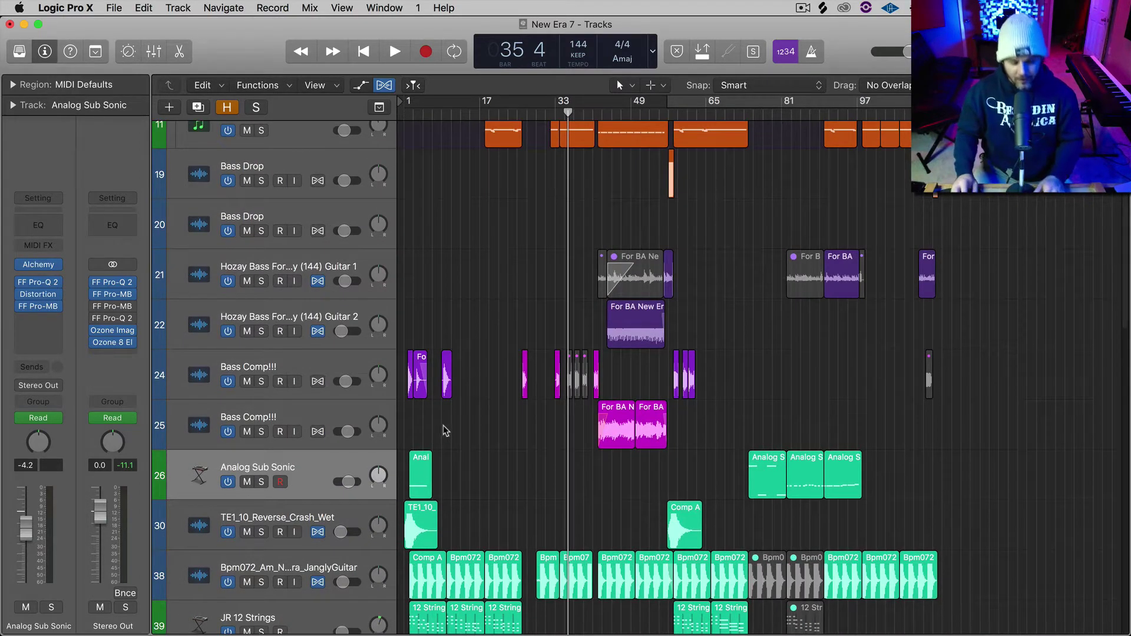
scroll(443, 425, "down", 1)
scroll(451, 426, "up", 1)
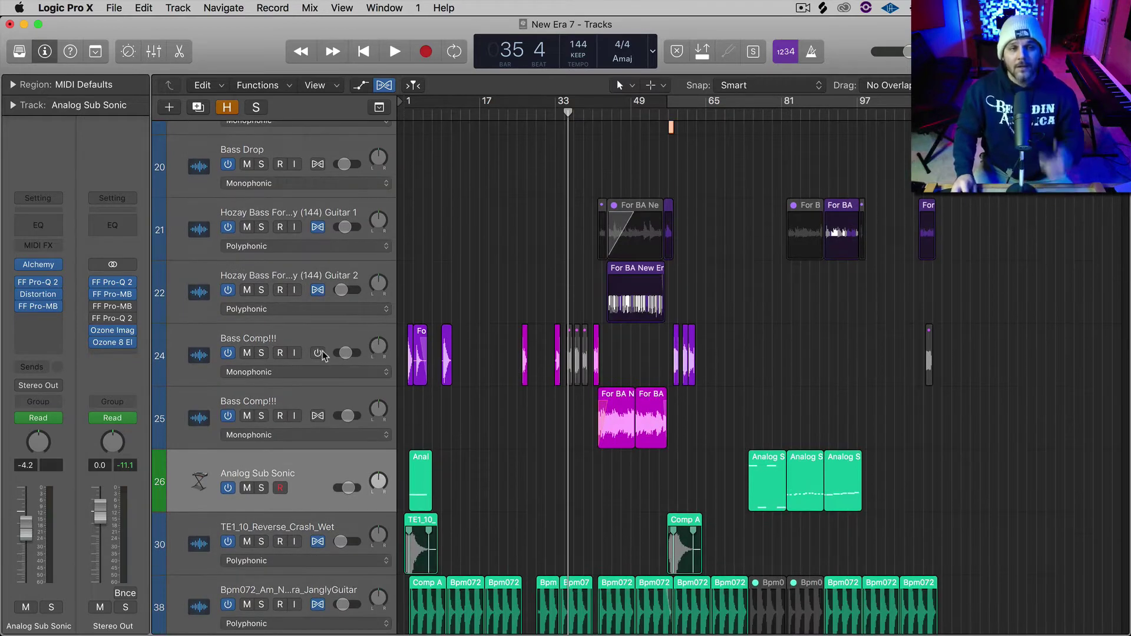
- Enable Flex on both Bass Comp!!! tracks and the HOOK VOCALS tracks
left_click(319, 353)
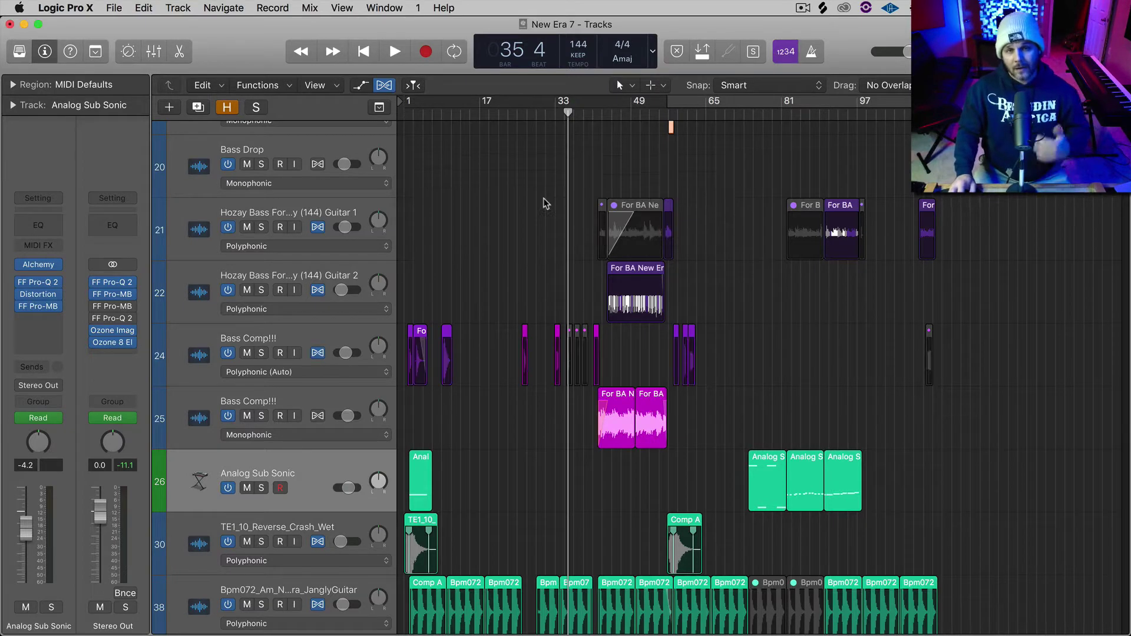
left_click(318, 417)
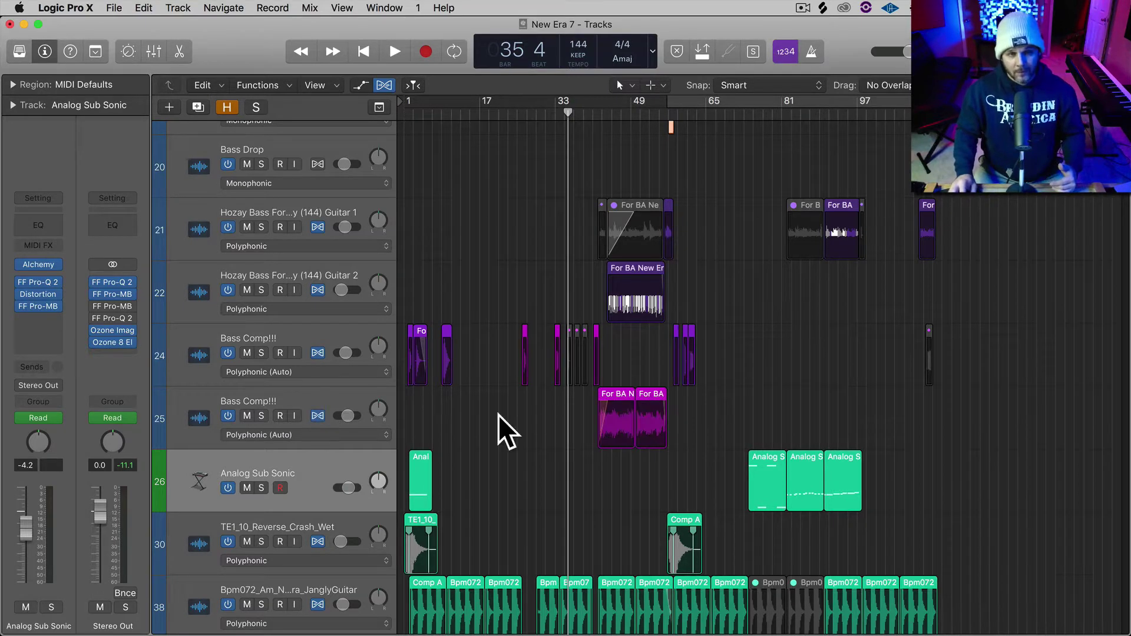
scroll(498, 427, "down", 5)
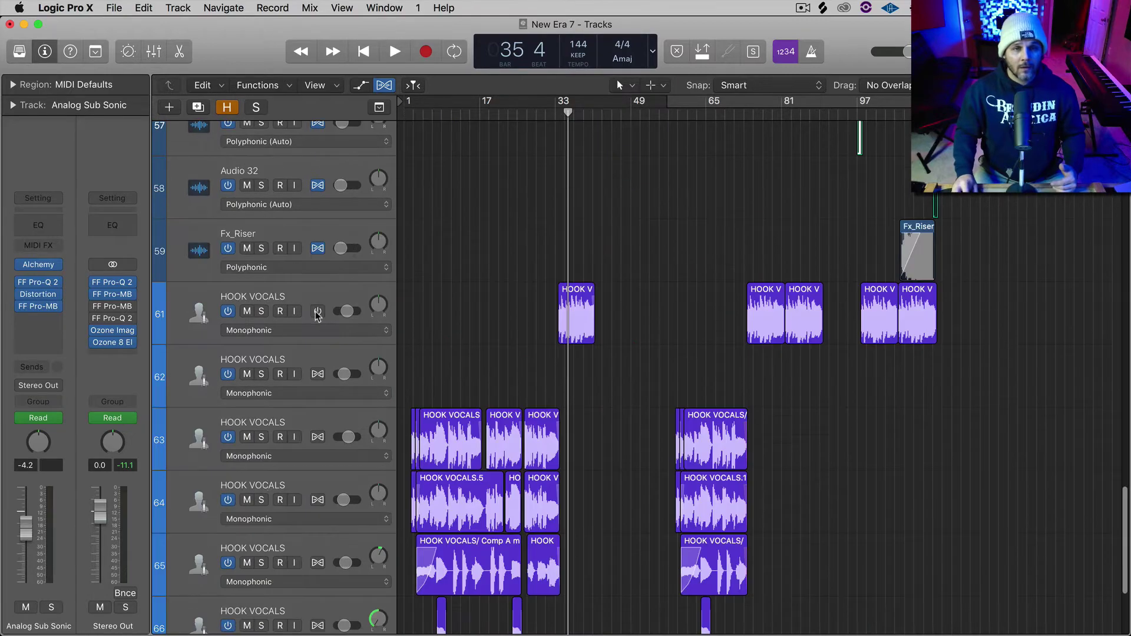
scroll(354, 323, "down", 15)
left_click(324, 304)
scroll(323, 413, "down", 4)
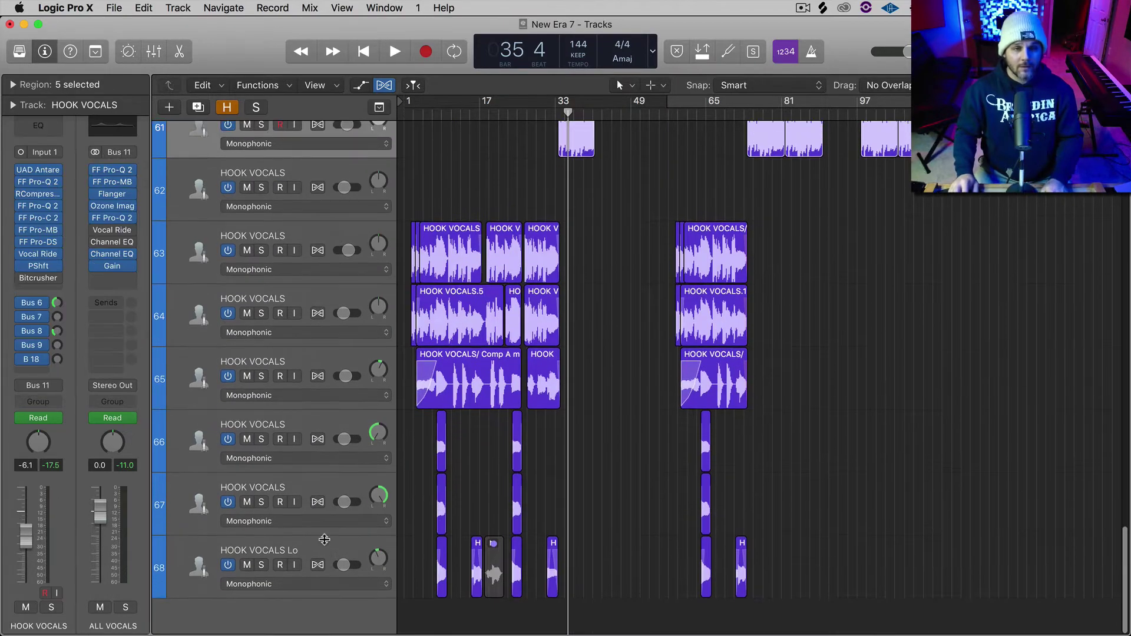
left_click(318, 564)
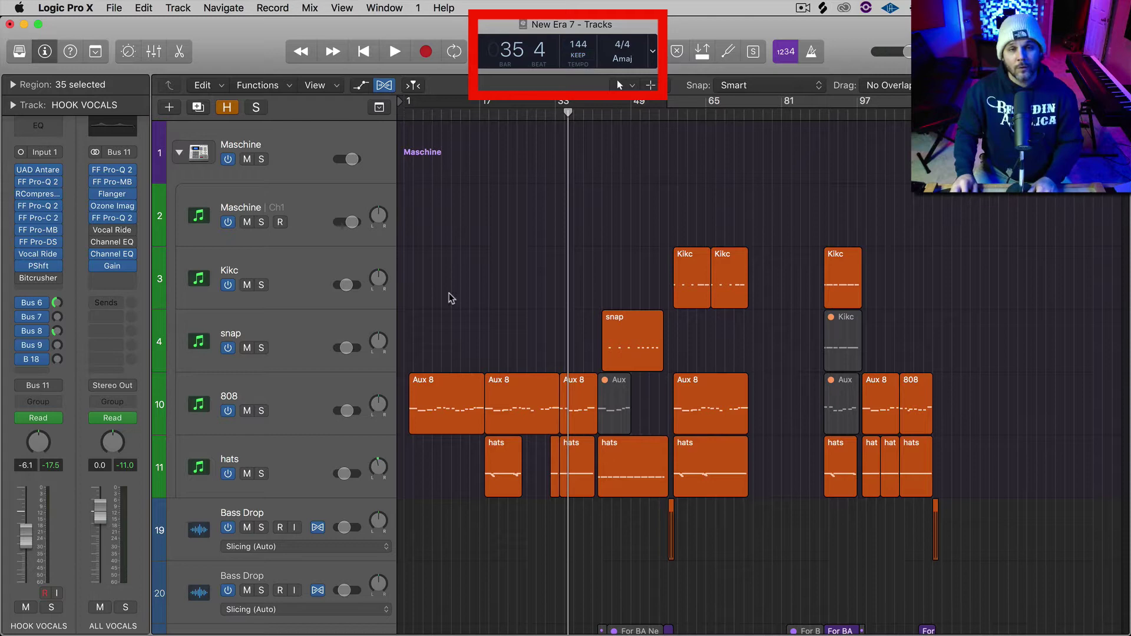
left_click(479, 137)
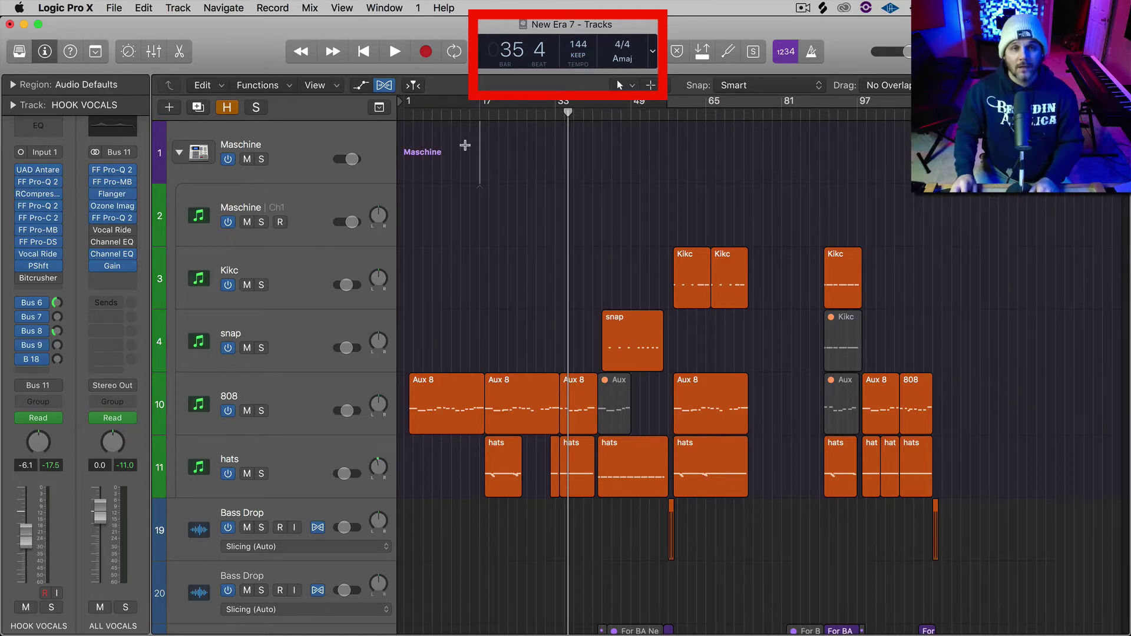
left_click(431, 147)
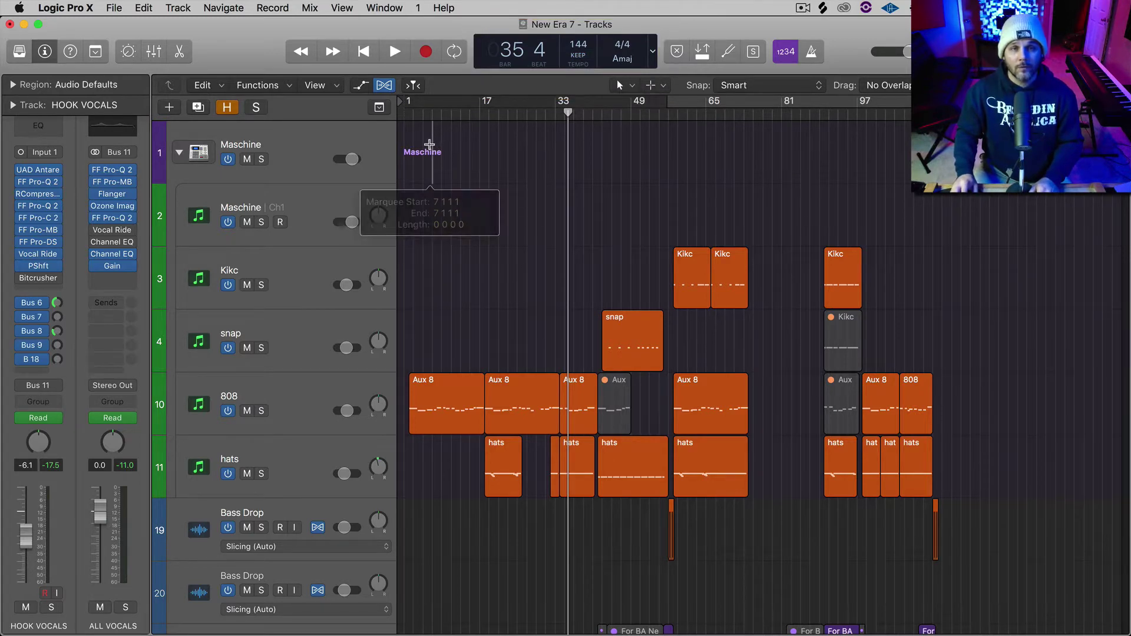
key("space")
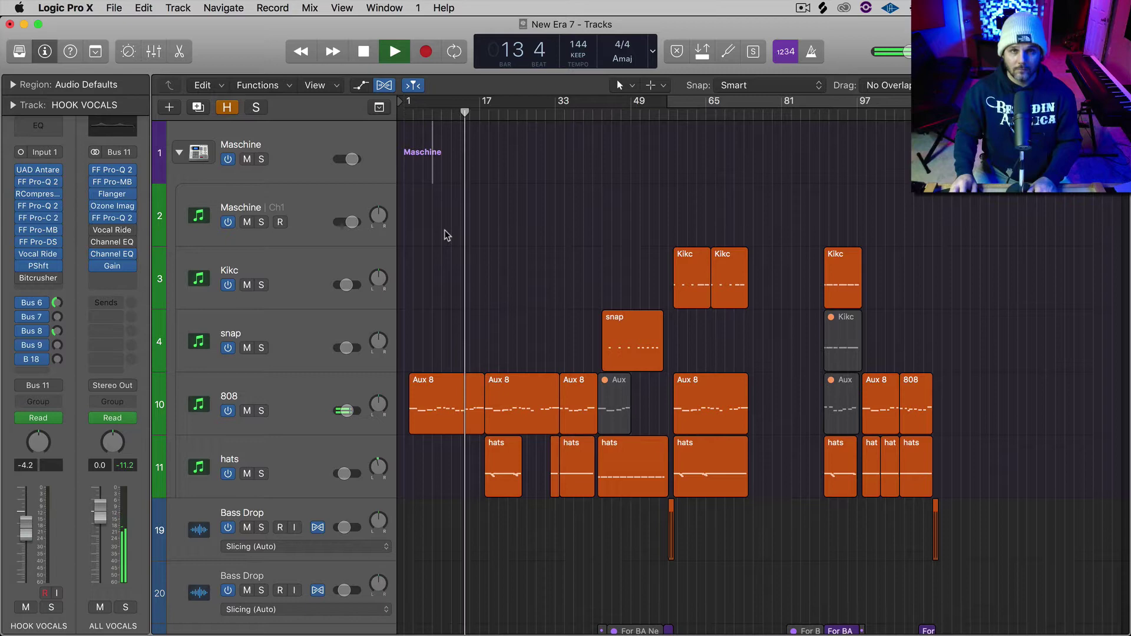
key("space")
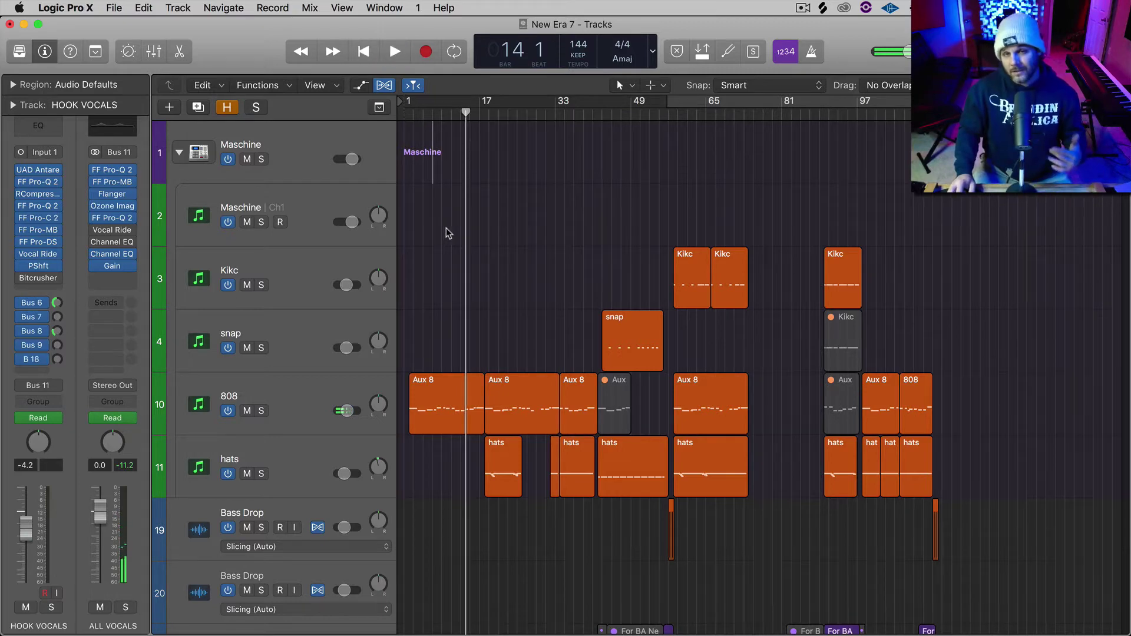
- Raise the tempo to 146 BPM and play back from bar 17 to hear the flexed audio
left_click(583, 45)
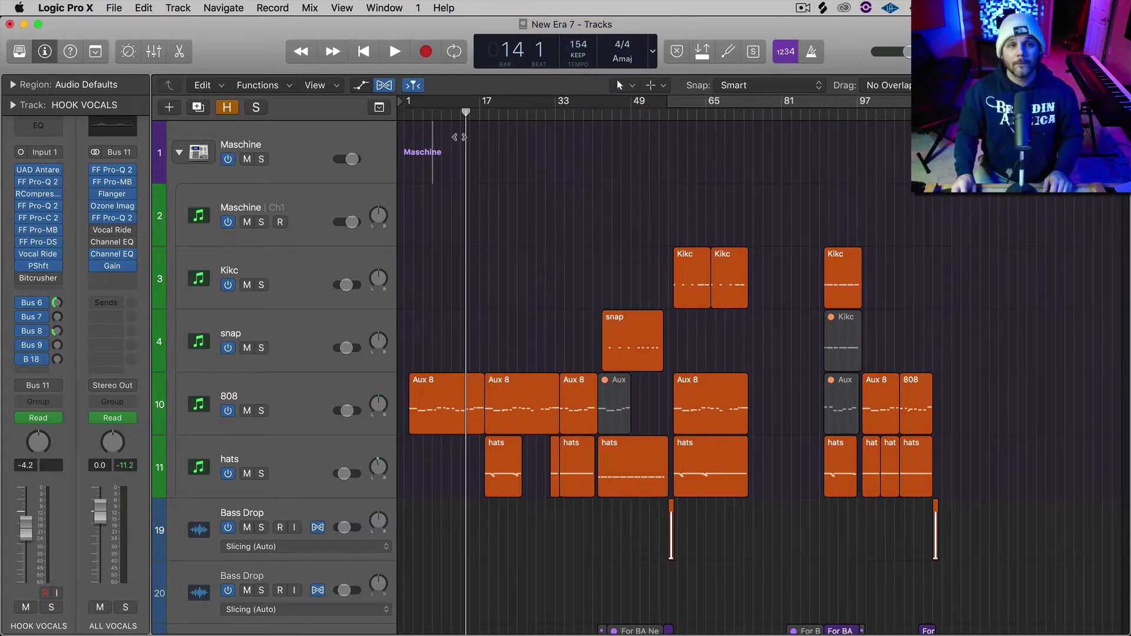
double_click(432, 118)
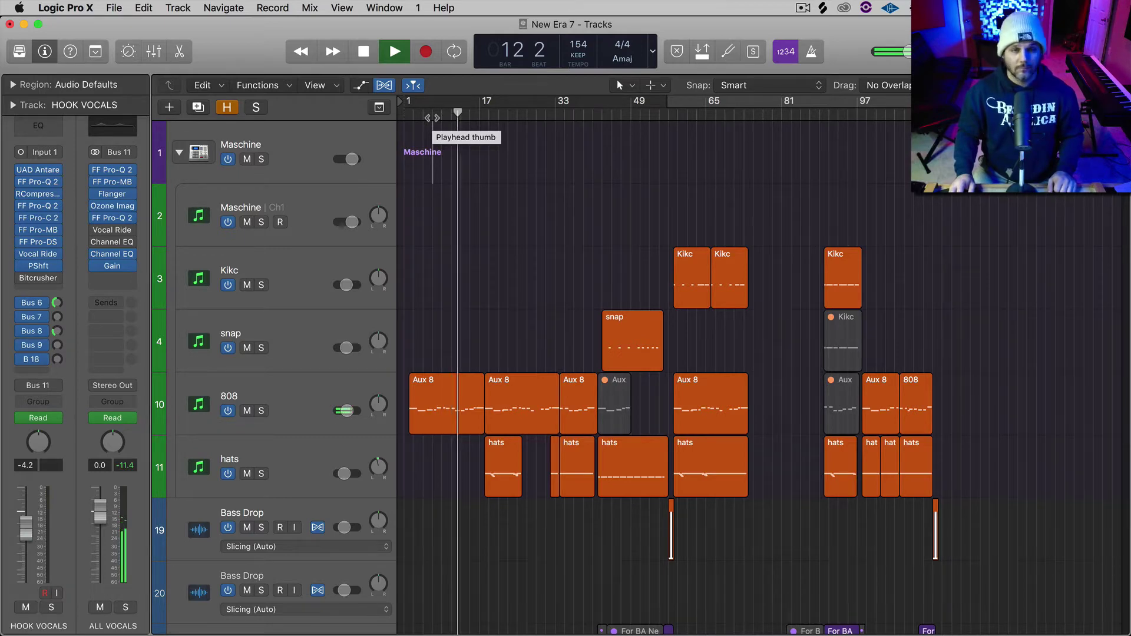
left_click_drag(456, 113, 480, 114)
key("space")
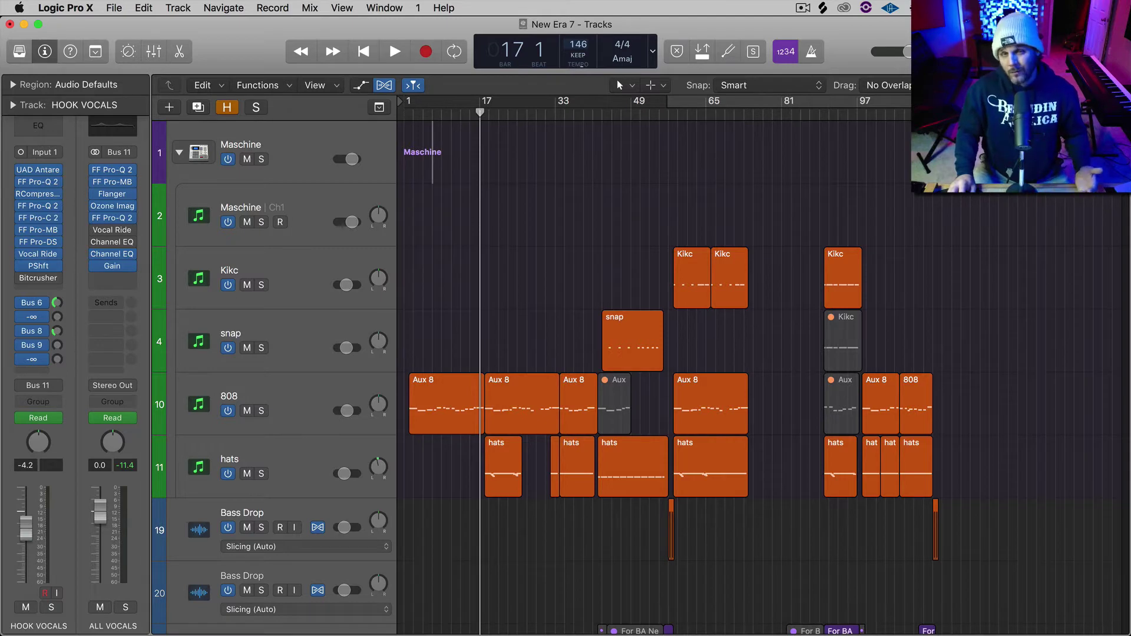
key("space")
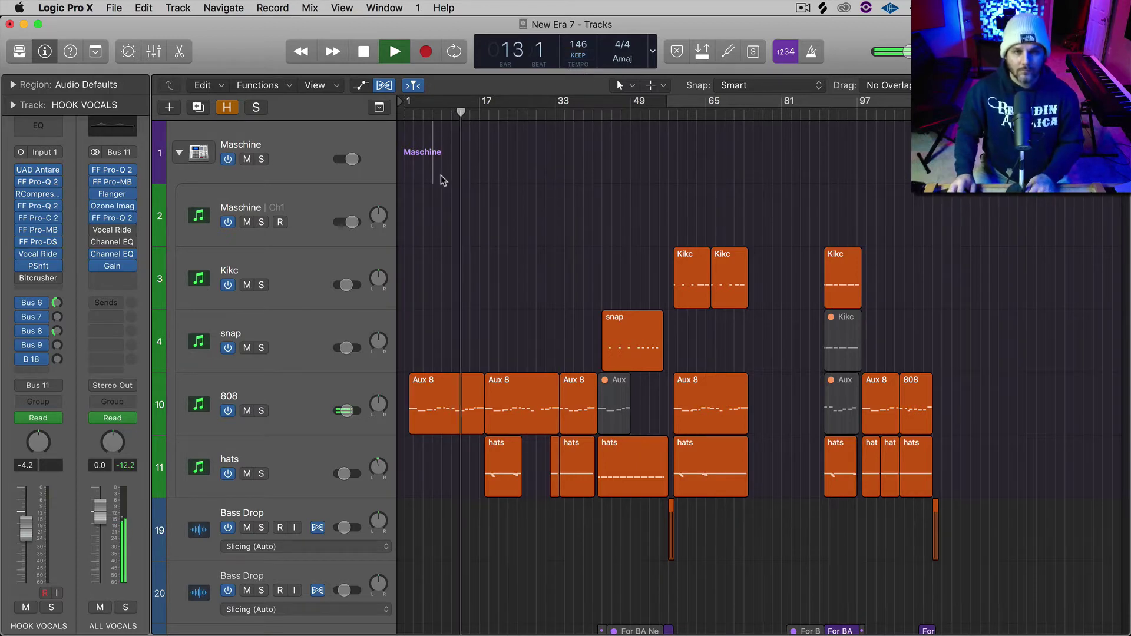
key("space")
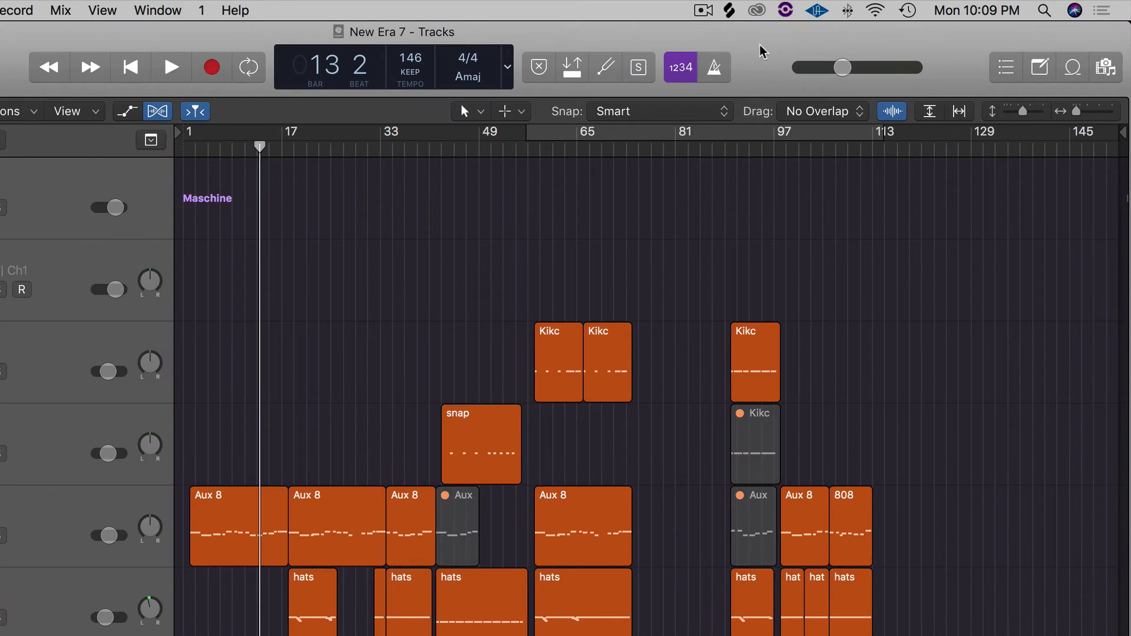
- Set the control bar LCD to a Custom layout with the Varispeed readout enabled
right_click(760, 49)
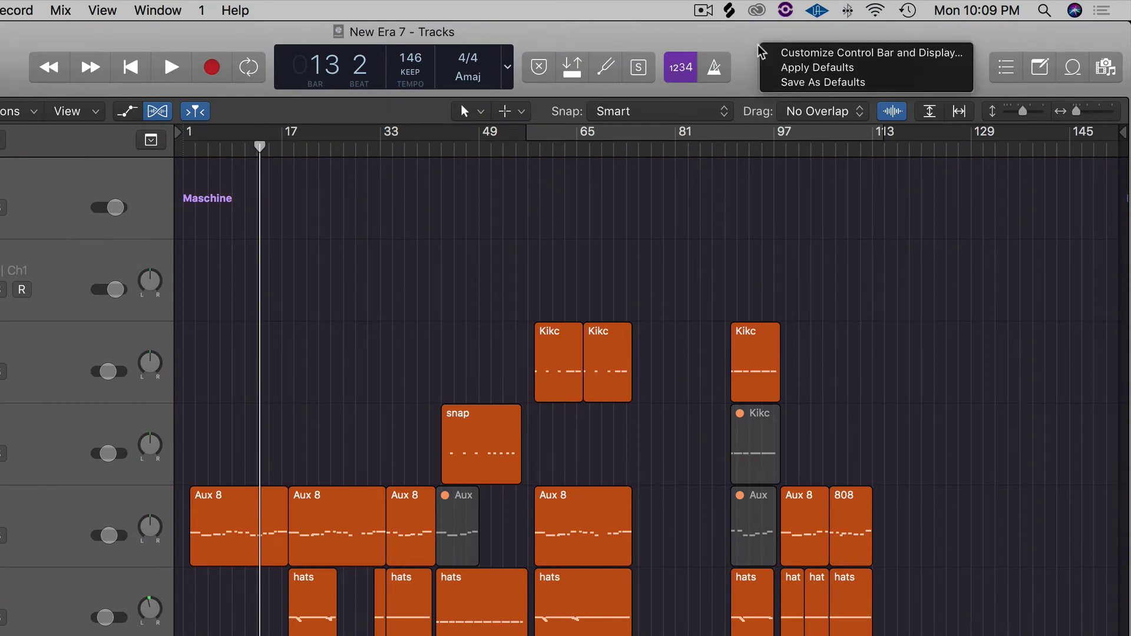
left_click(857, 55)
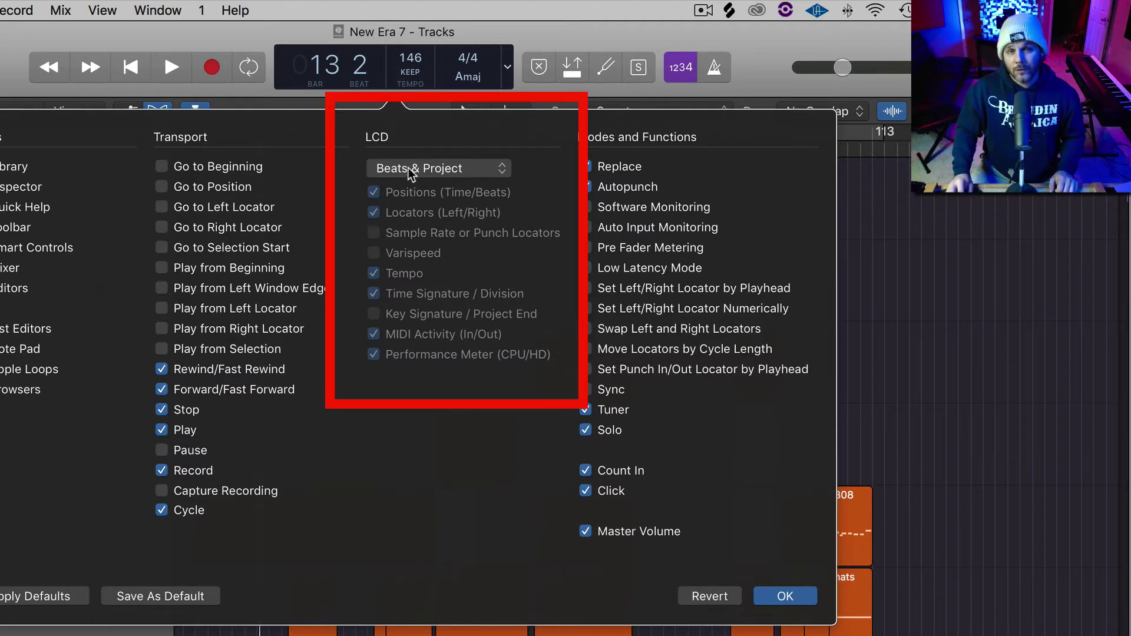
left_click(482, 173)
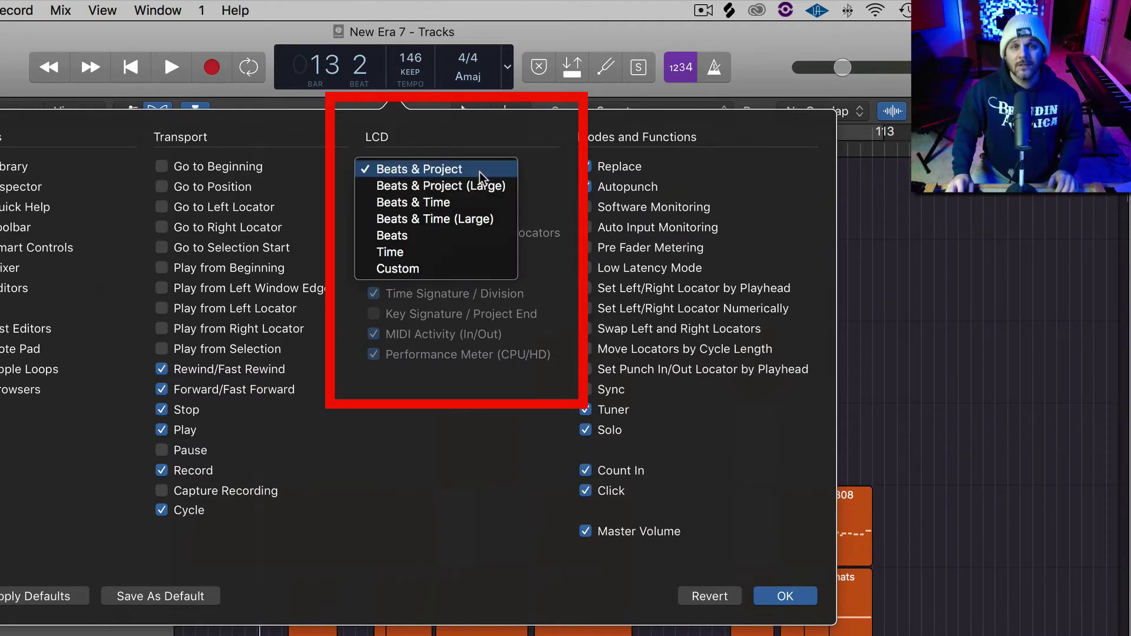
left_click(398, 268)
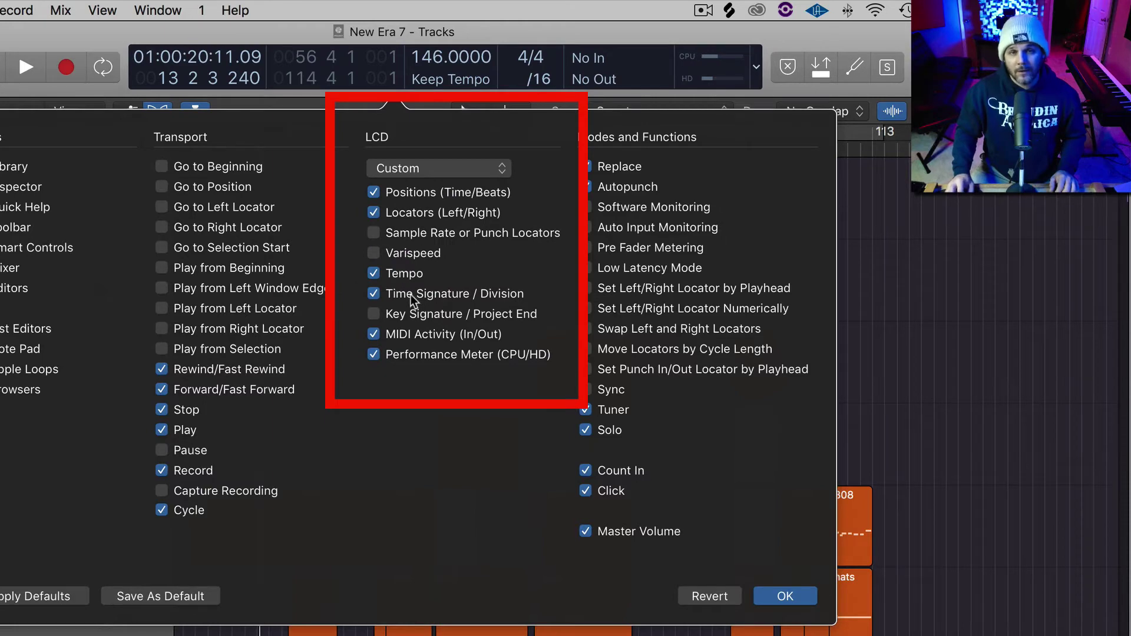
left_click(373, 253)
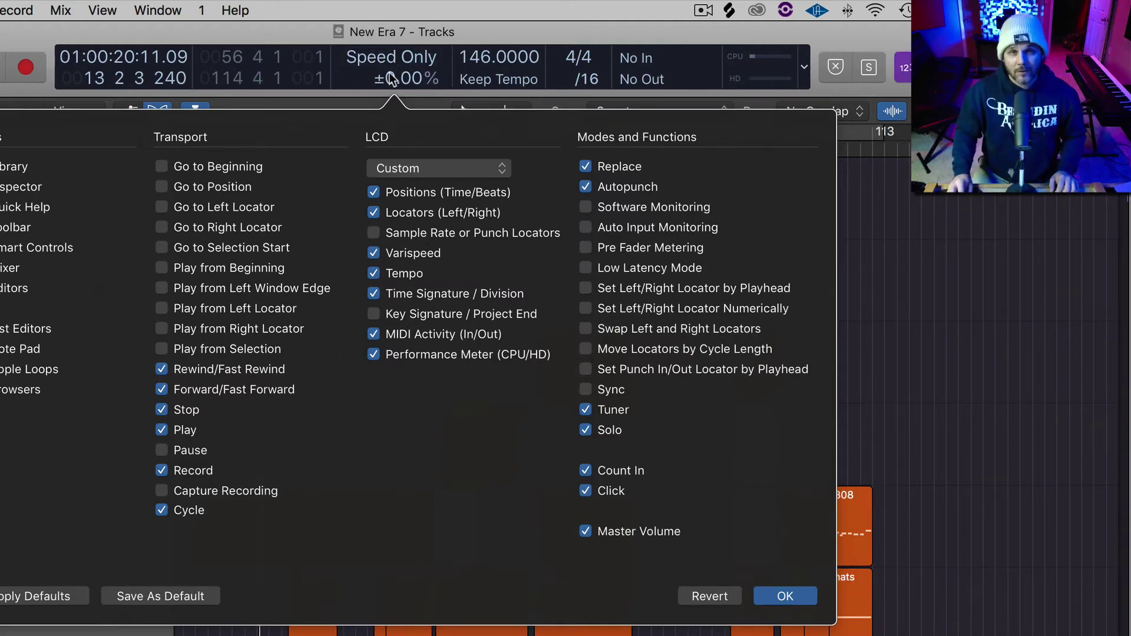
left_click(374, 253)
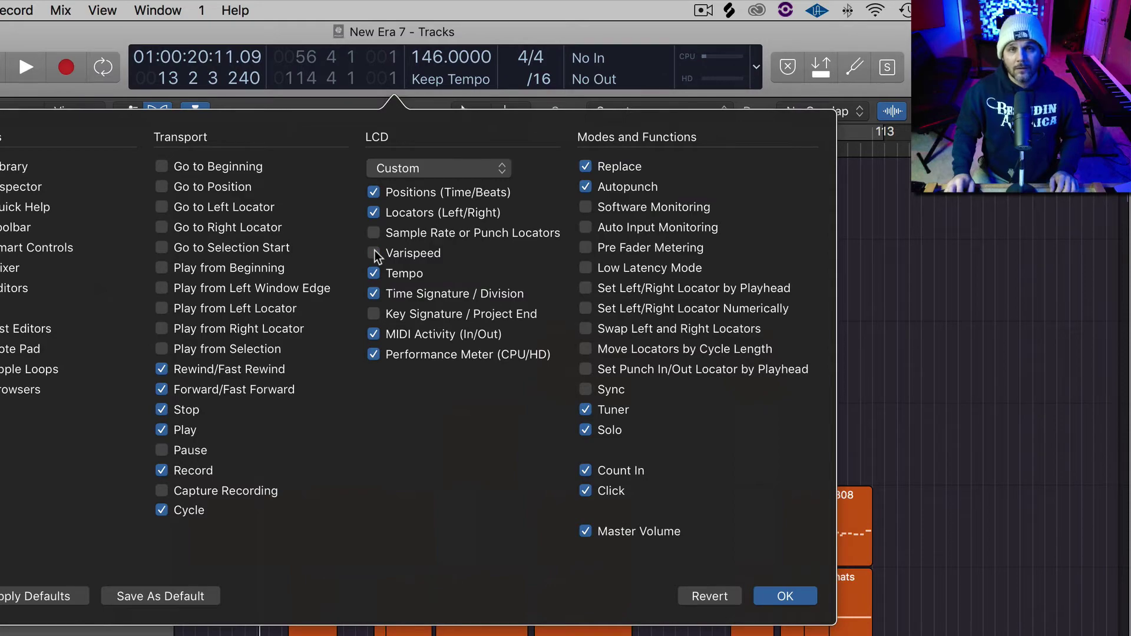
left_click(374, 252)
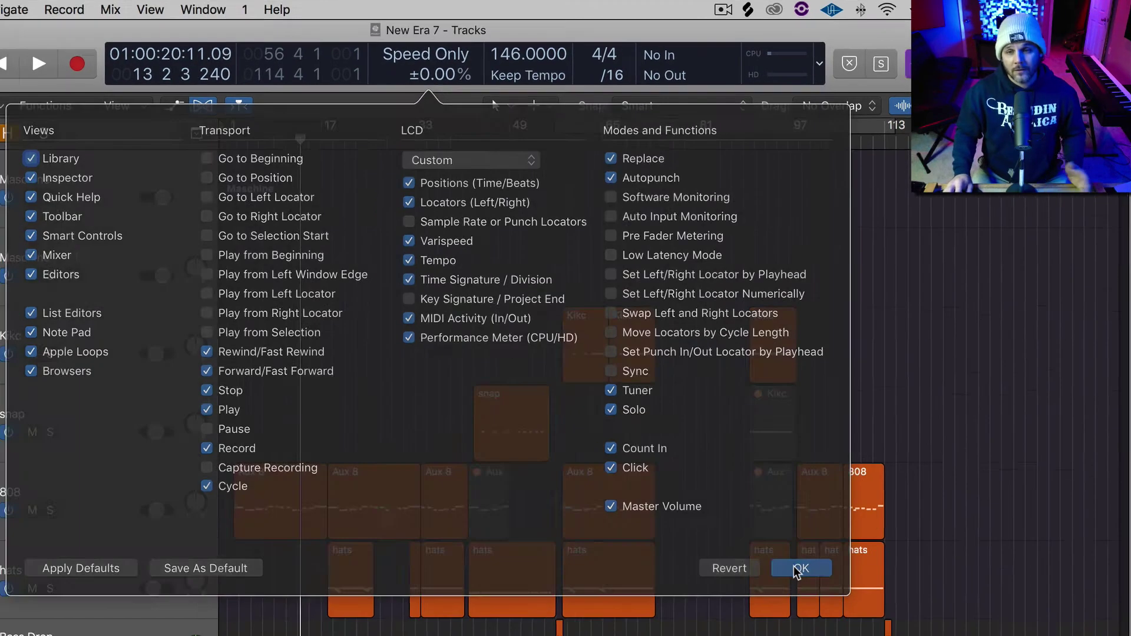
left_click(778, 591)
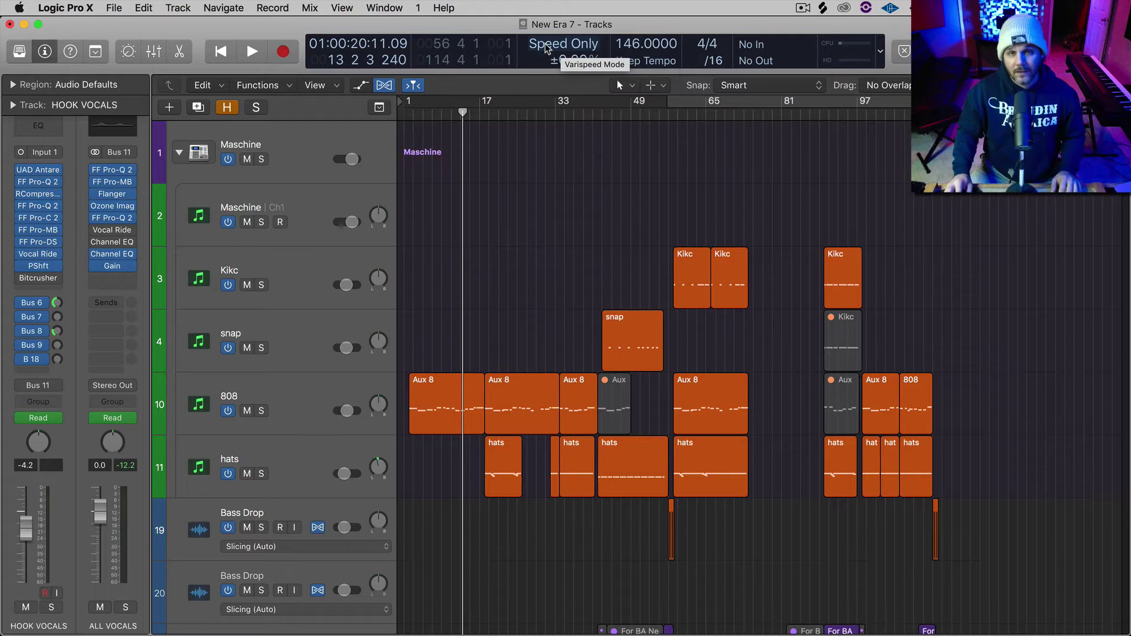
- Drag Varispeed up to +20.00% in Speed Only mode and play back the faster song
left_click_drag(575, 60, 575, 53)
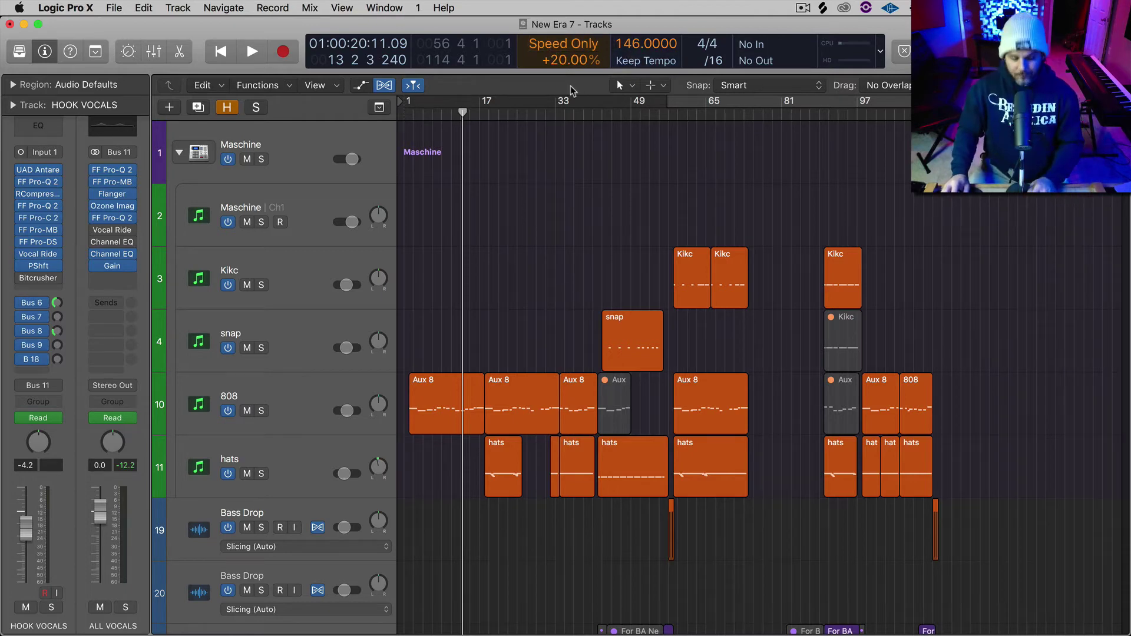
key("space")
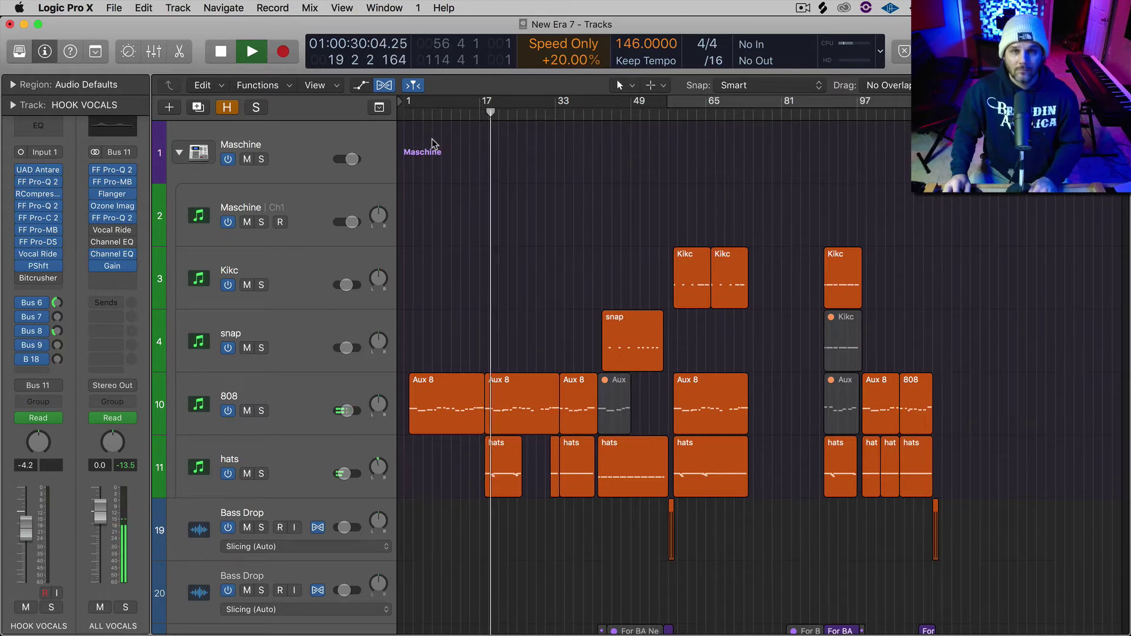
key("space")
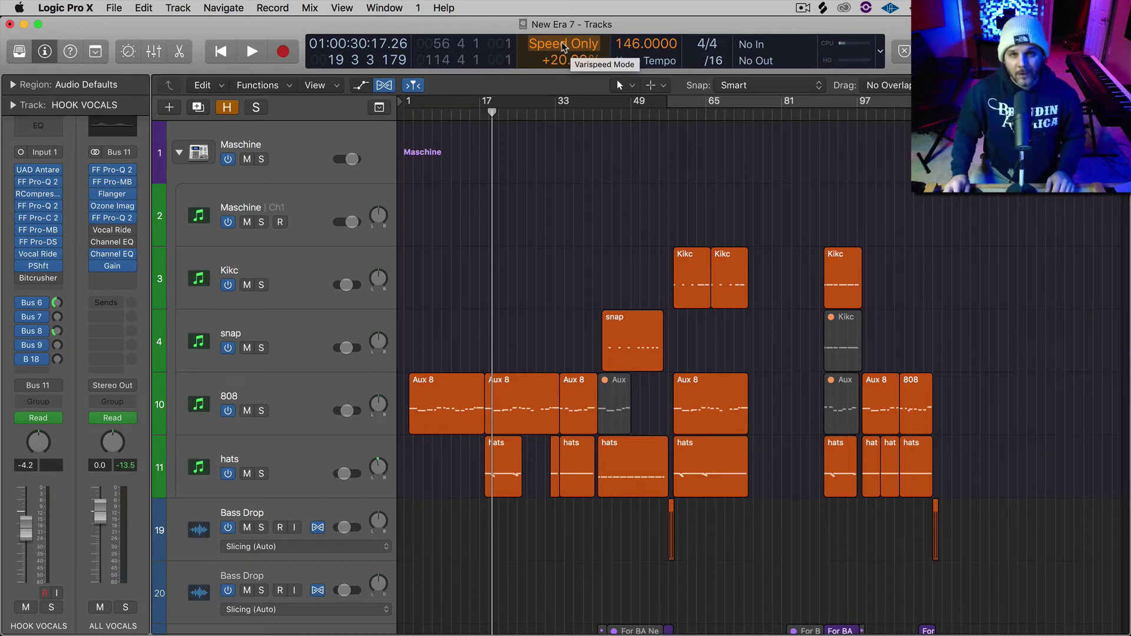
- Switch Varispeed to Speed and Pitch mode and audition the song from around bar 9
left_click(563, 46)
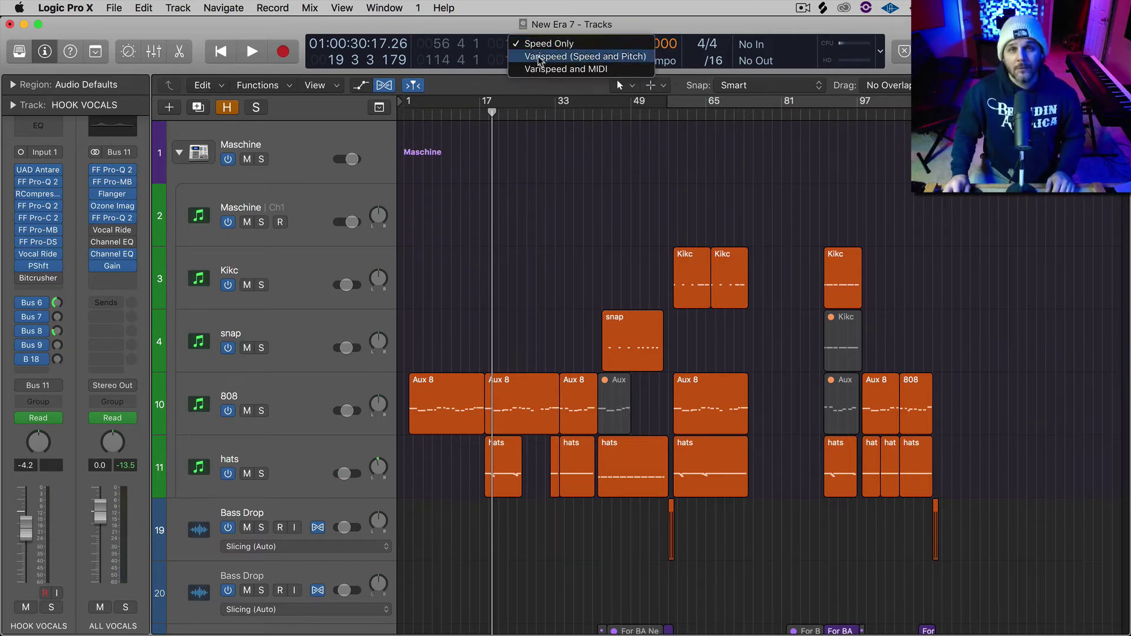
left_click(592, 59)
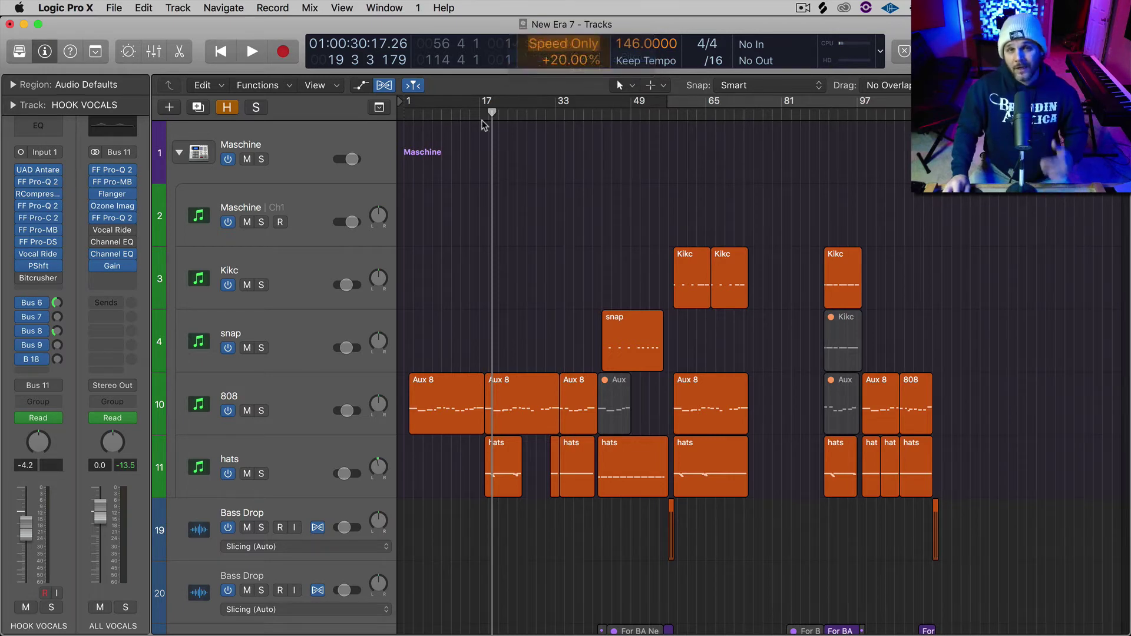
left_click(441, 160)
key("space")
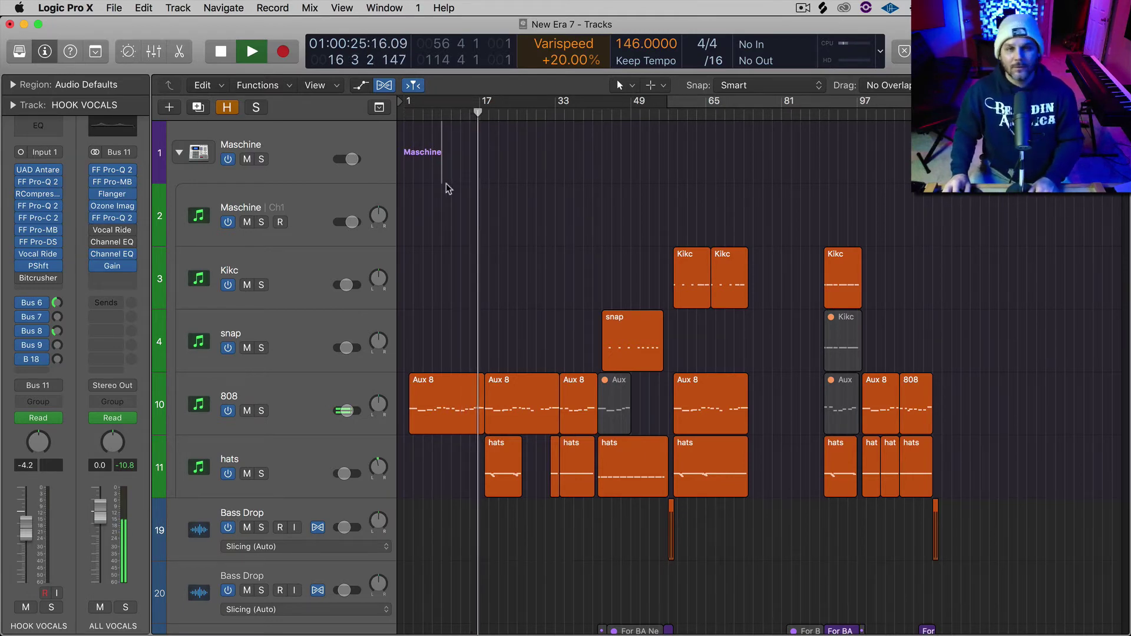
key("space")
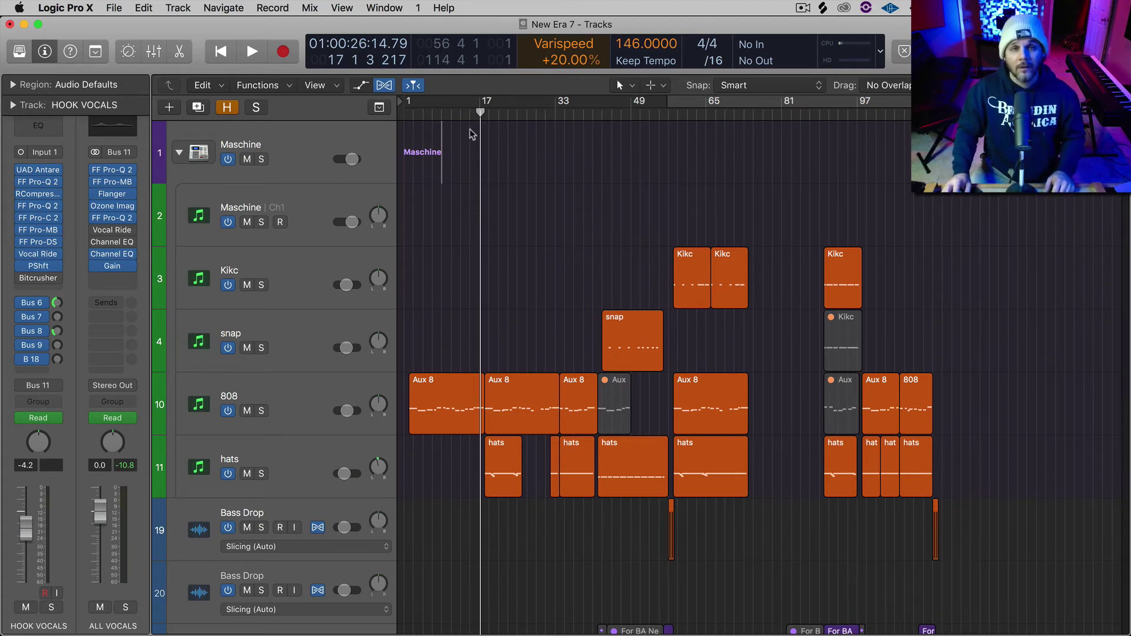
- Change the Varispeed mode to Varispeed and MIDI and play the song at +20%
left_click(582, 46)
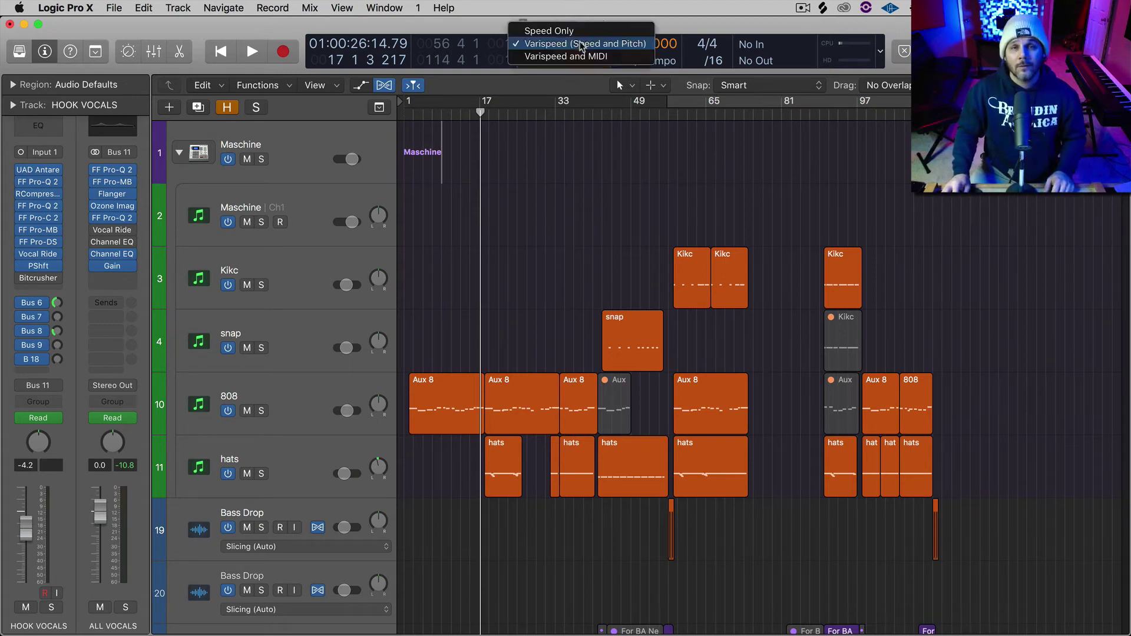
left_click(546, 58)
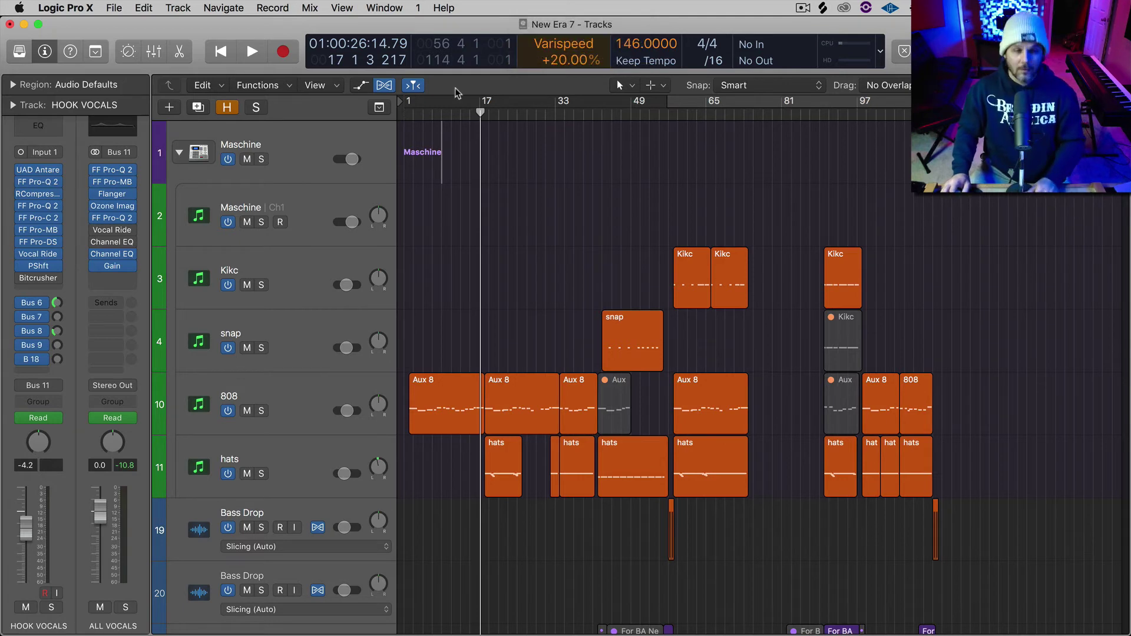
key("space")
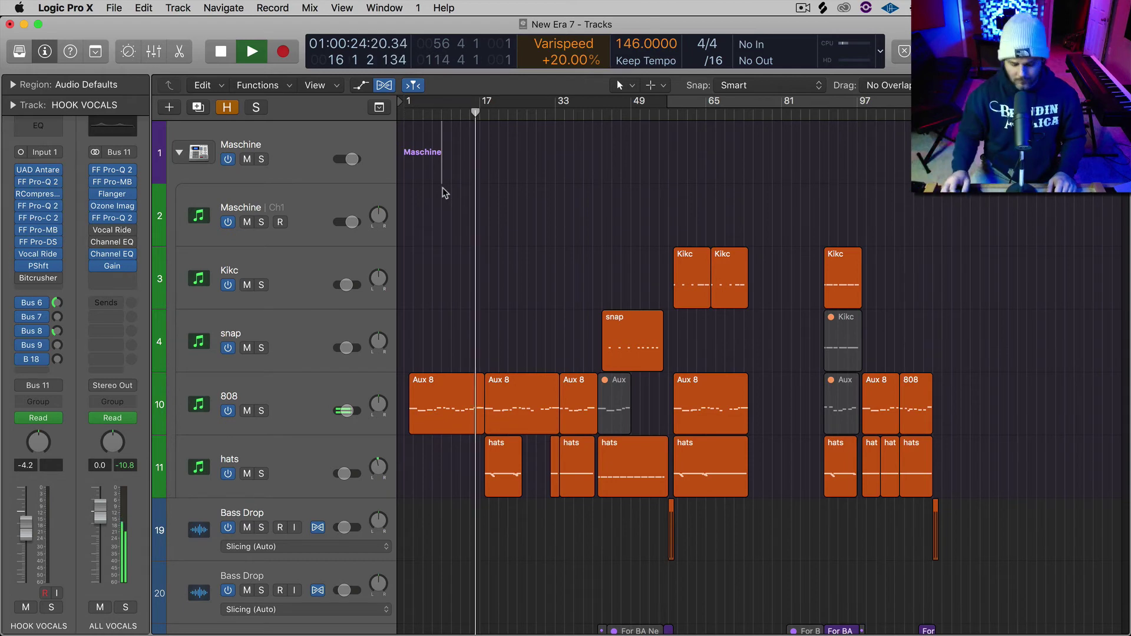
key("space")
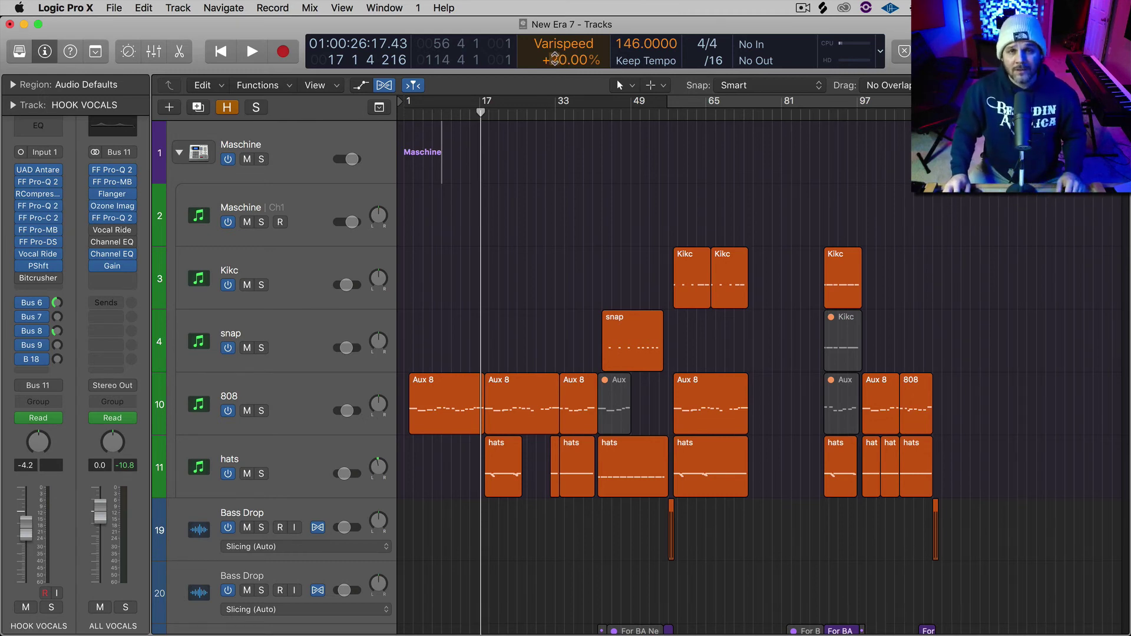
- Drag Varispeed down to -10.00% and play back the slower song
mouse_move(554, 59)
left_mouse_down()
mouse_move(556, 85)
mouse_move(556, 54)
mouse_move(574, 59)
left_mouse_up()
key("space")
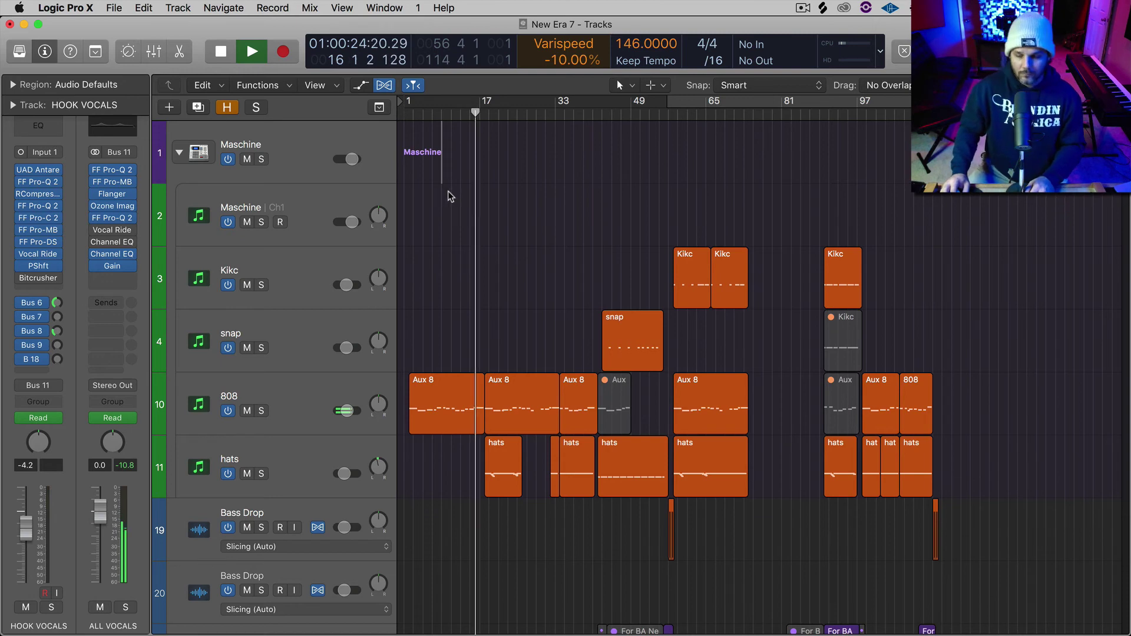
key("space")
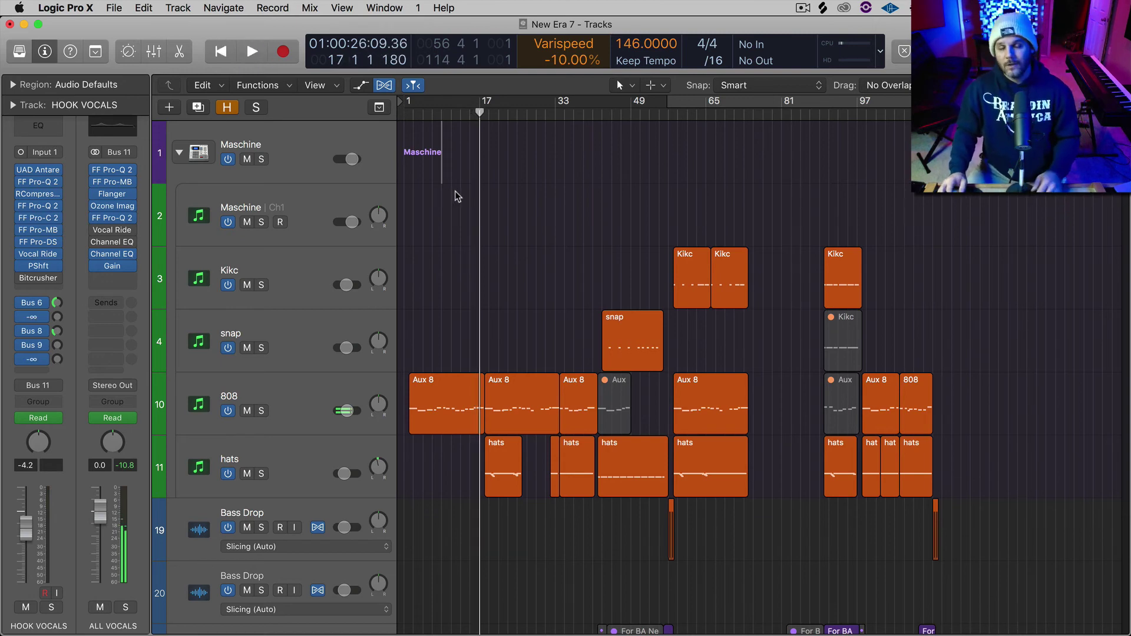